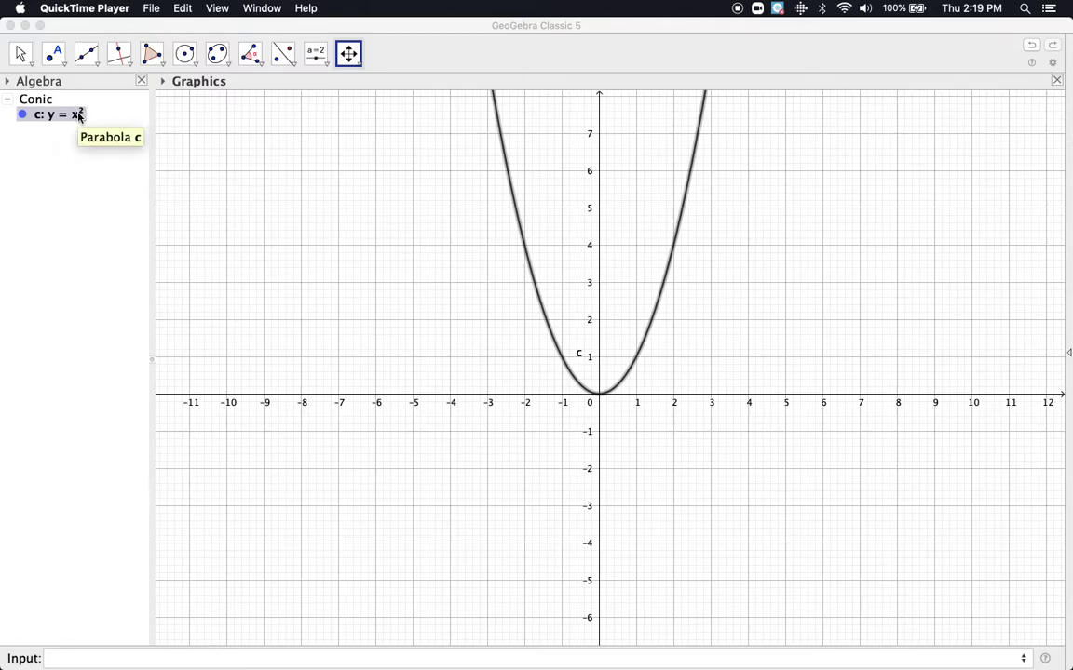
# Add two sliders named A and B, each with value 1, at the top-left of the graph
pyautogui.click(318, 55)
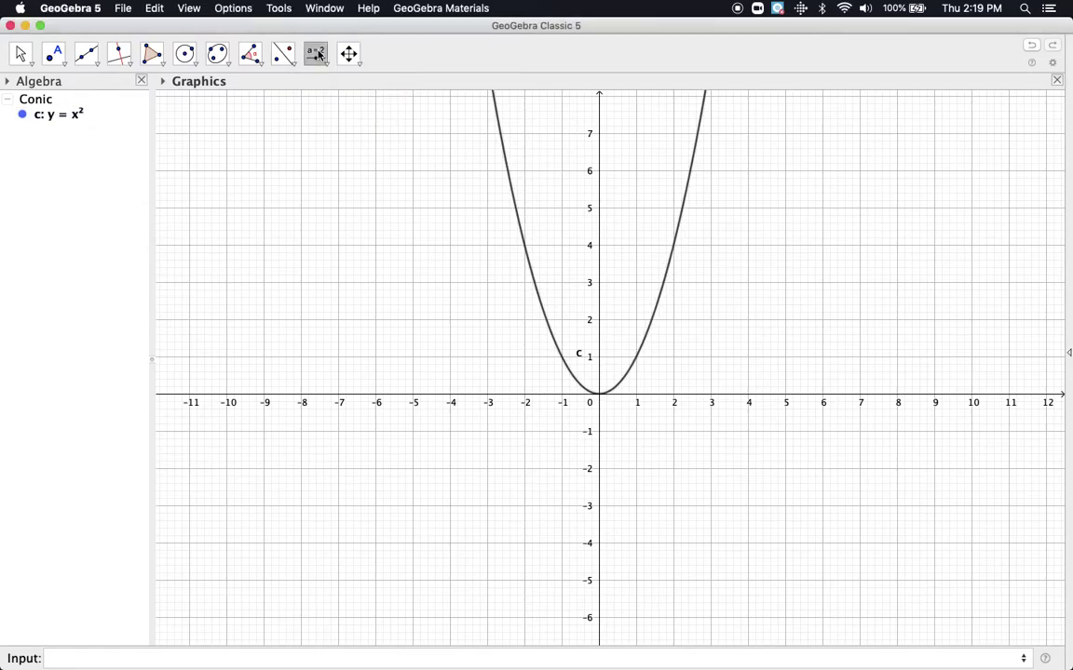
pyautogui.click(215, 118)
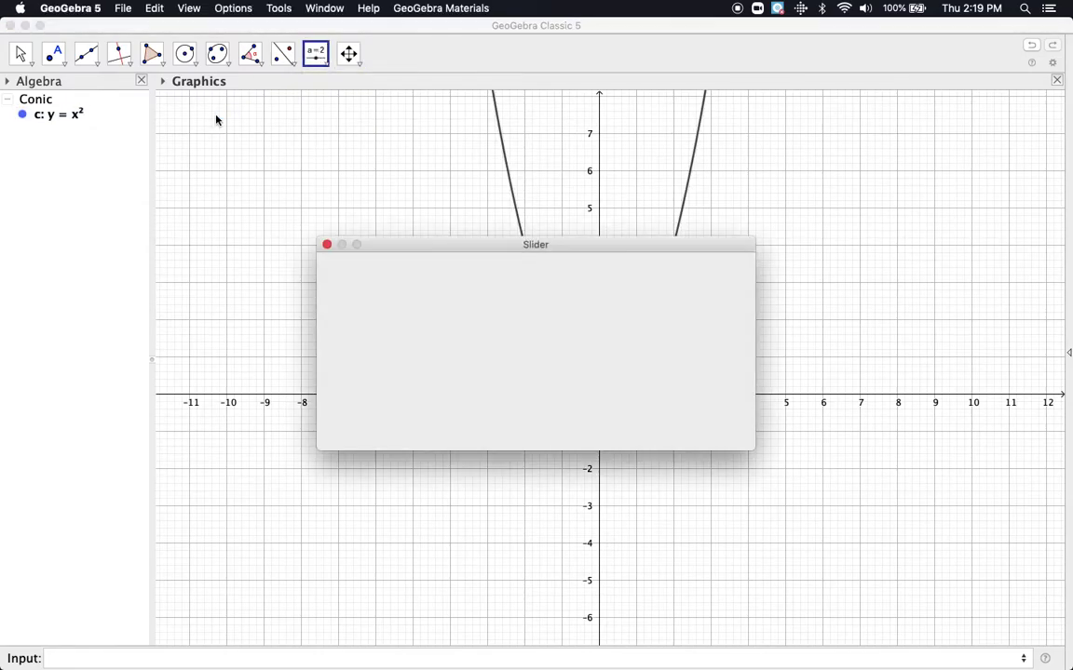
pyautogui.write('A')
pyautogui.press('Return')
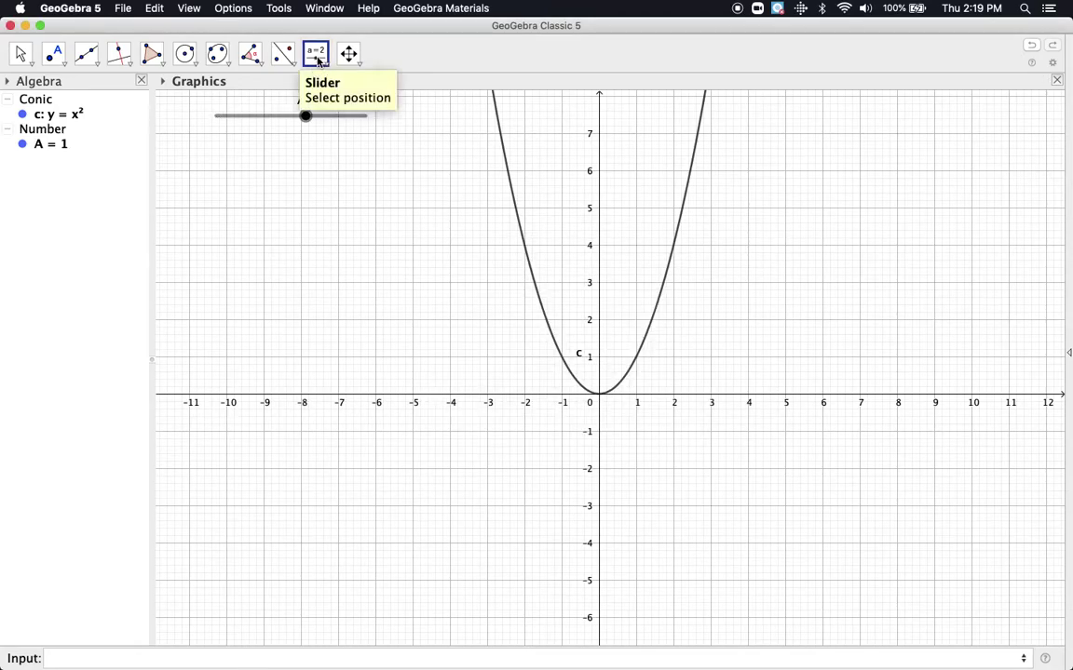
pyautogui.click(219, 146)
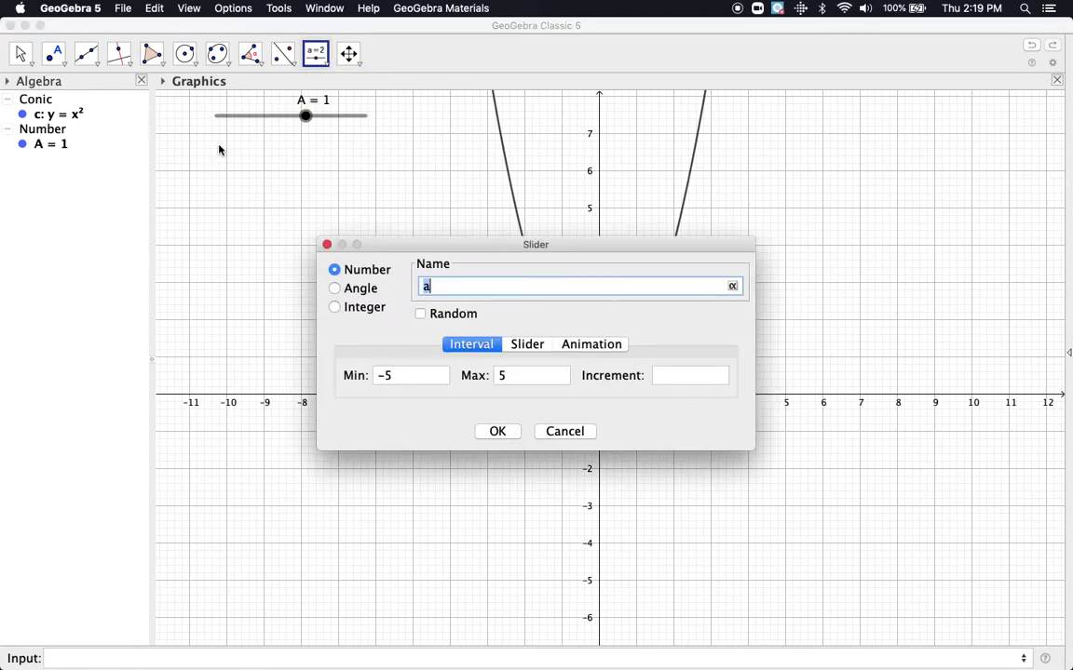
pyautogui.write('B')
pyautogui.click(494, 431)
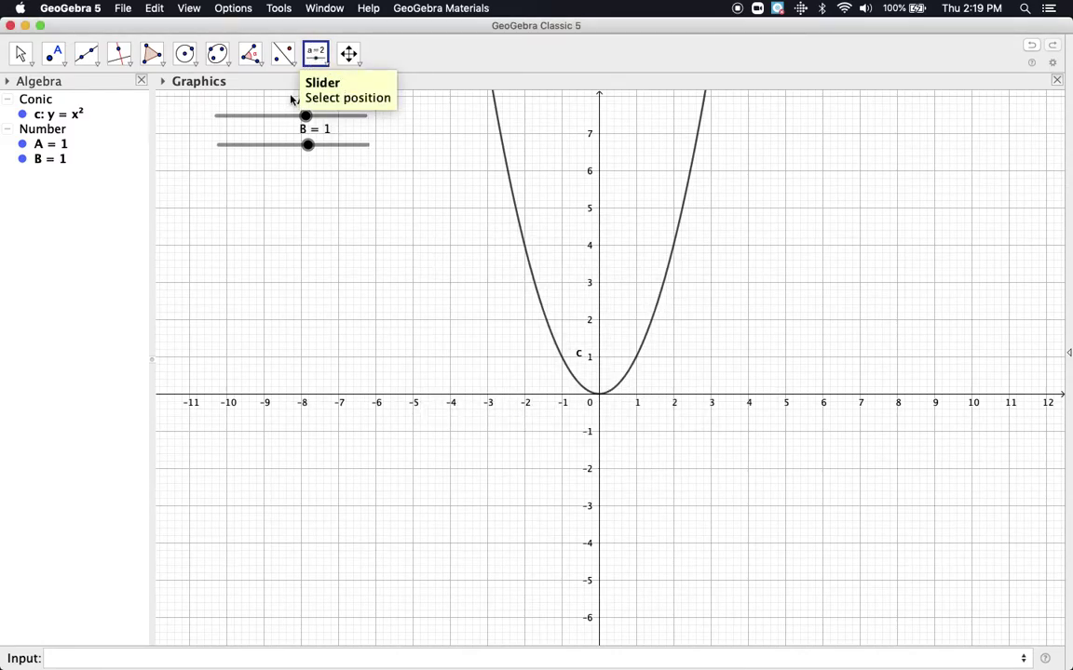
# Add sliders C and D, each with value 1, below slider B
pyautogui.click(223, 181)
pyautogui.write('C')
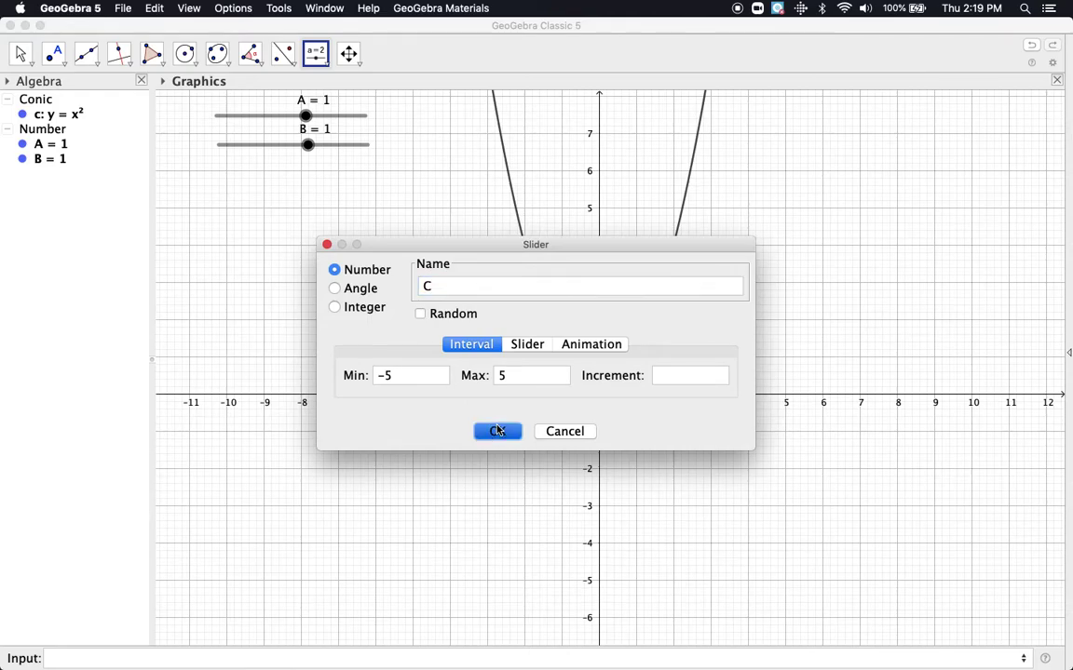
pyautogui.click(496, 429)
pyautogui.click(216, 219)
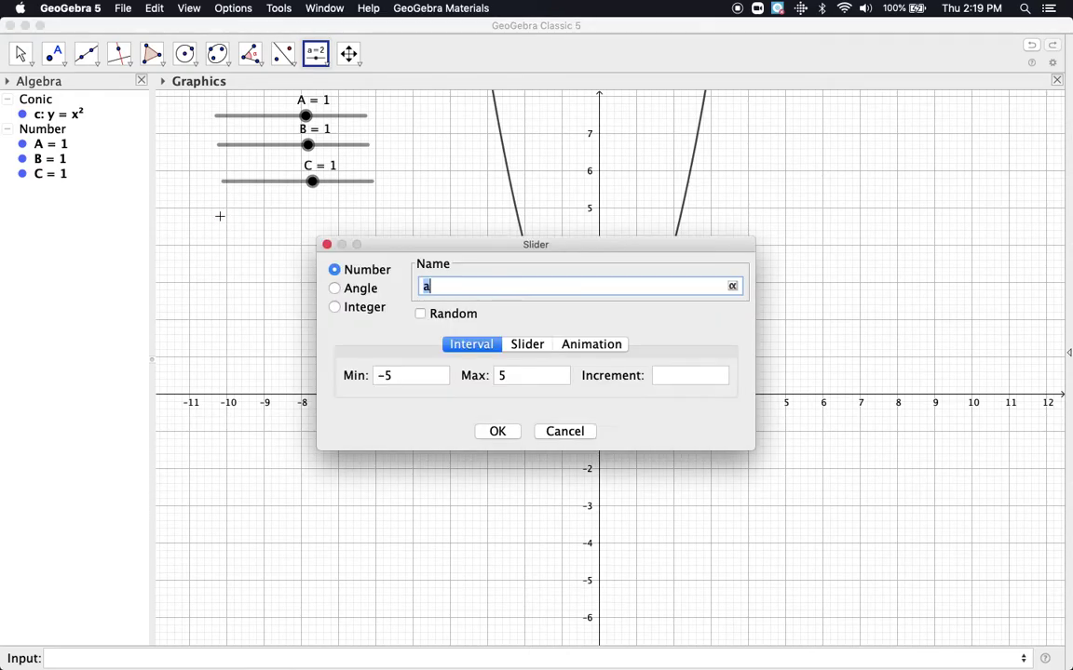
pyautogui.write('D')
pyautogui.click(497, 431)
pyautogui.click(152, 659)
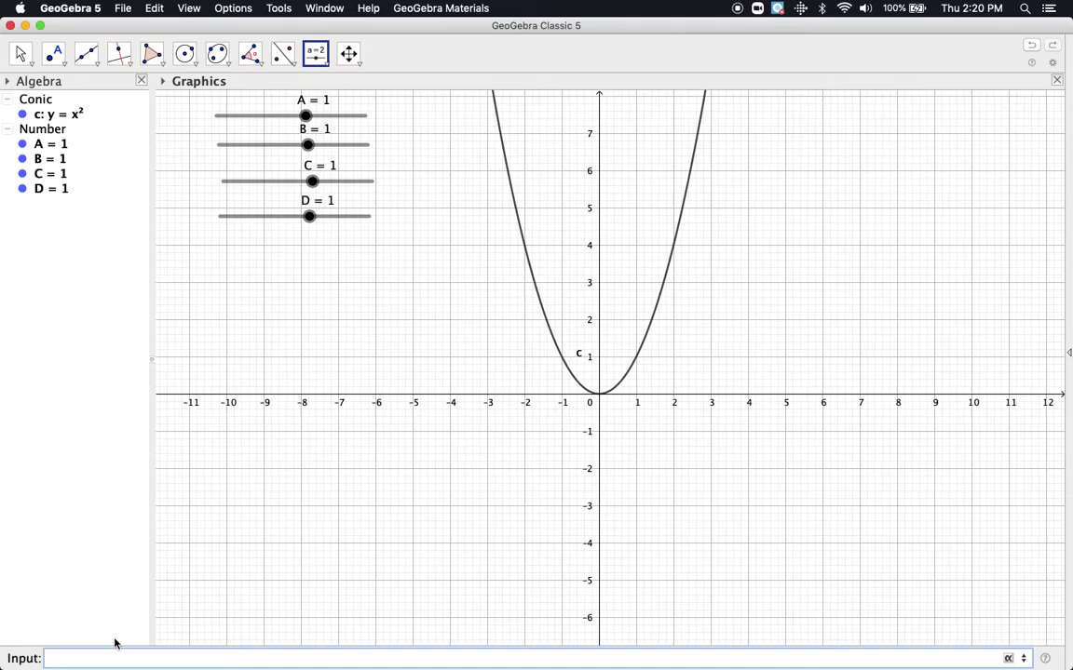
# Enter y=A(1/B*(x-C))^2+D in the Input bar to plot parabola d
pyautogui.write('y=A')
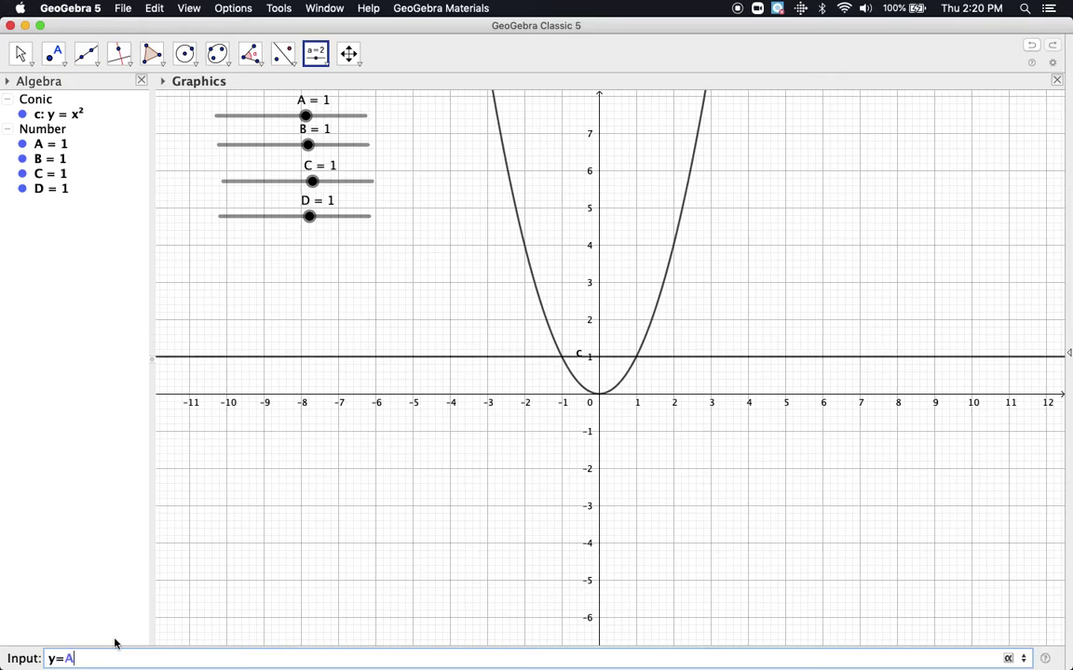
pyautogui.write('(')
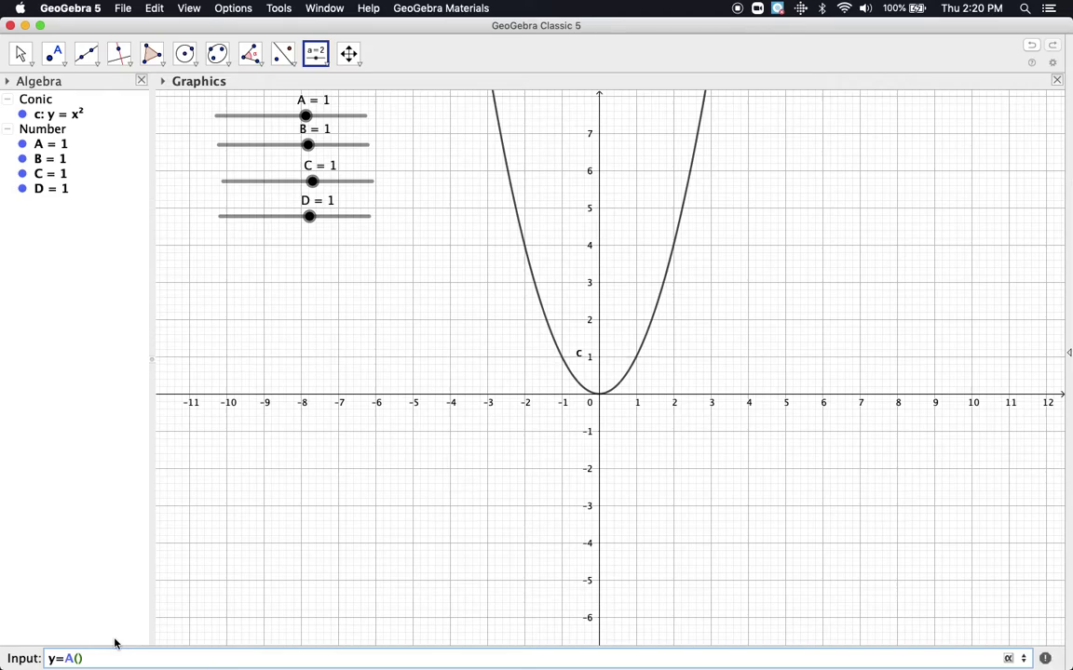
pyautogui.write('1/')
pyautogui.write('B')
pyautogui.write('^')
pyautogui.write('(')
pyautogui.write('x-')
pyautogui.write('C')
pyautogui.write('^2')
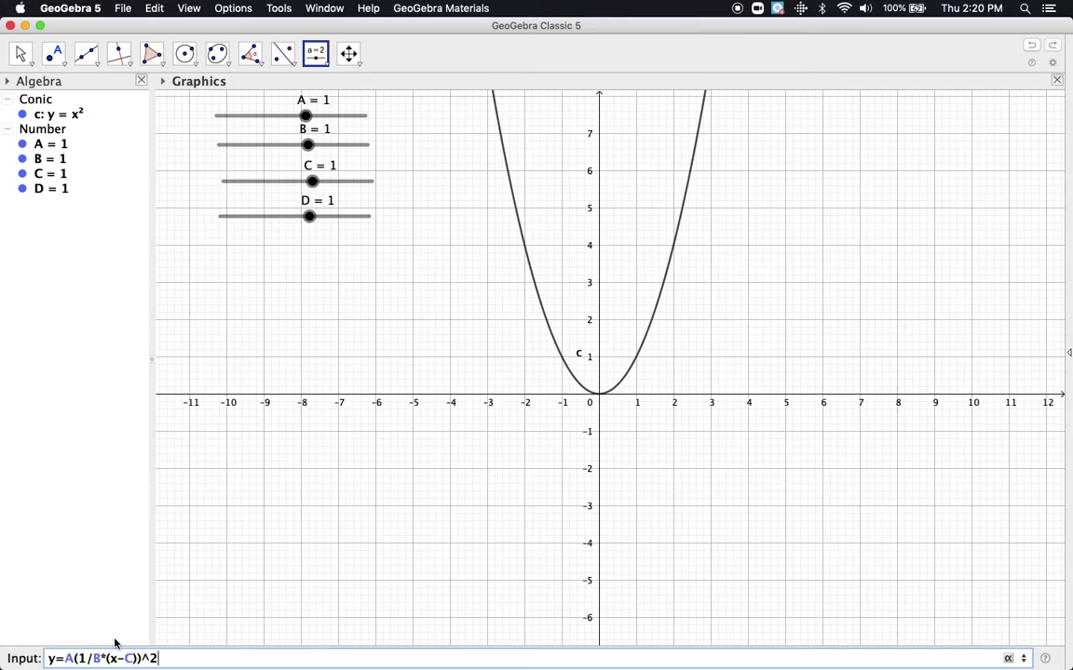
pyautogui.write('+D')
pyautogui.press('Return')
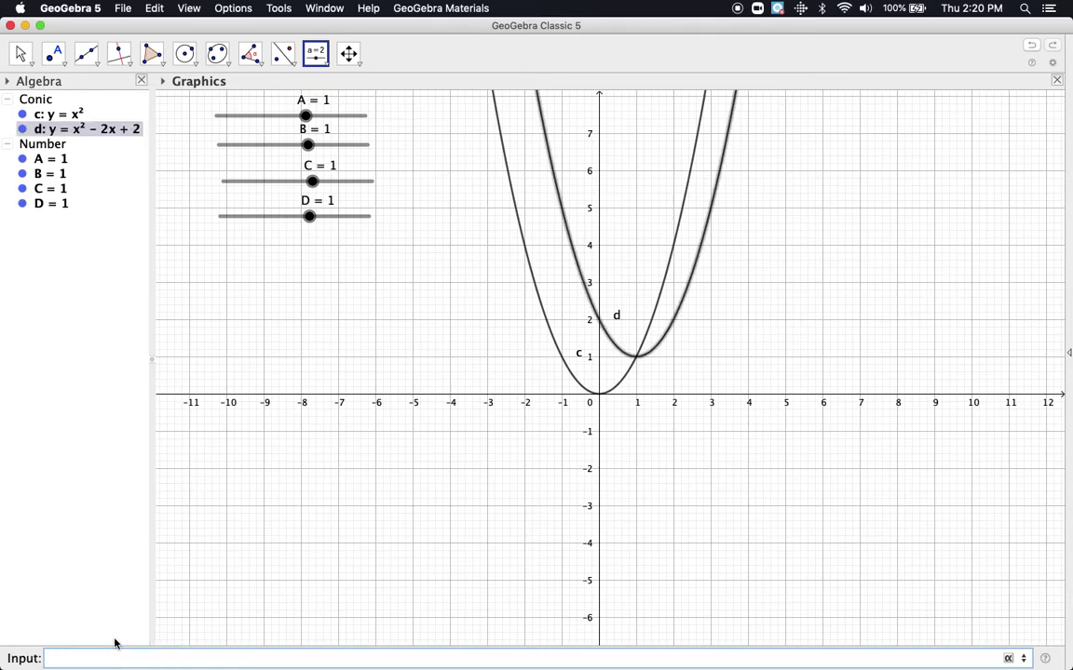
# Drag sliders D and C down to 0 so parabola d coincides with y = x²
pyautogui.moveTo(308, 216); pyautogui.dragTo(294, 218)
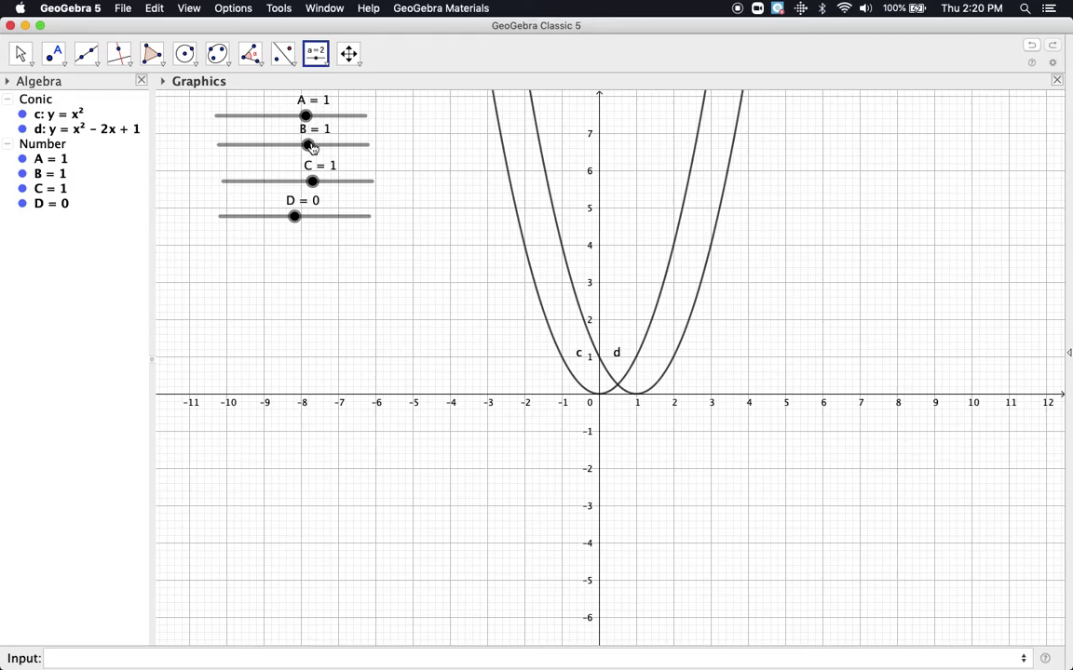
pyautogui.moveTo(312, 181)
pyautogui.mouseDown()
pyautogui.moveTo(286, 181)
pyautogui.moveTo(297, 181)
pyautogui.mouseUp()
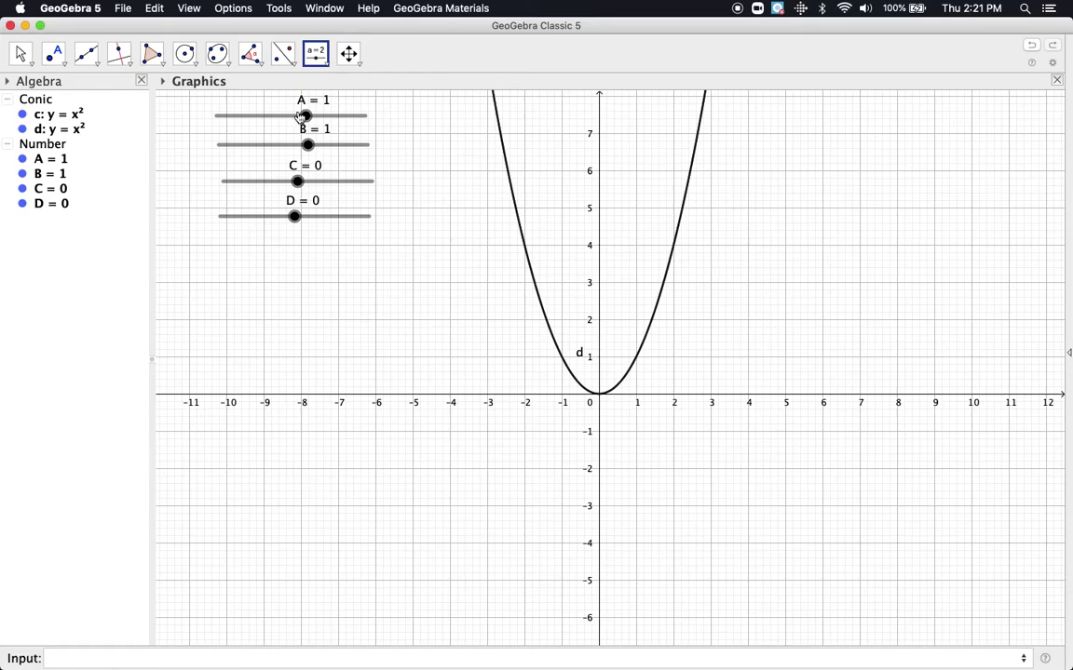
# Drag slider A up and back down to see parabola d steepen and flatten
pyautogui.moveTo(304, 115); pyautogui.dragTo(350, 116)
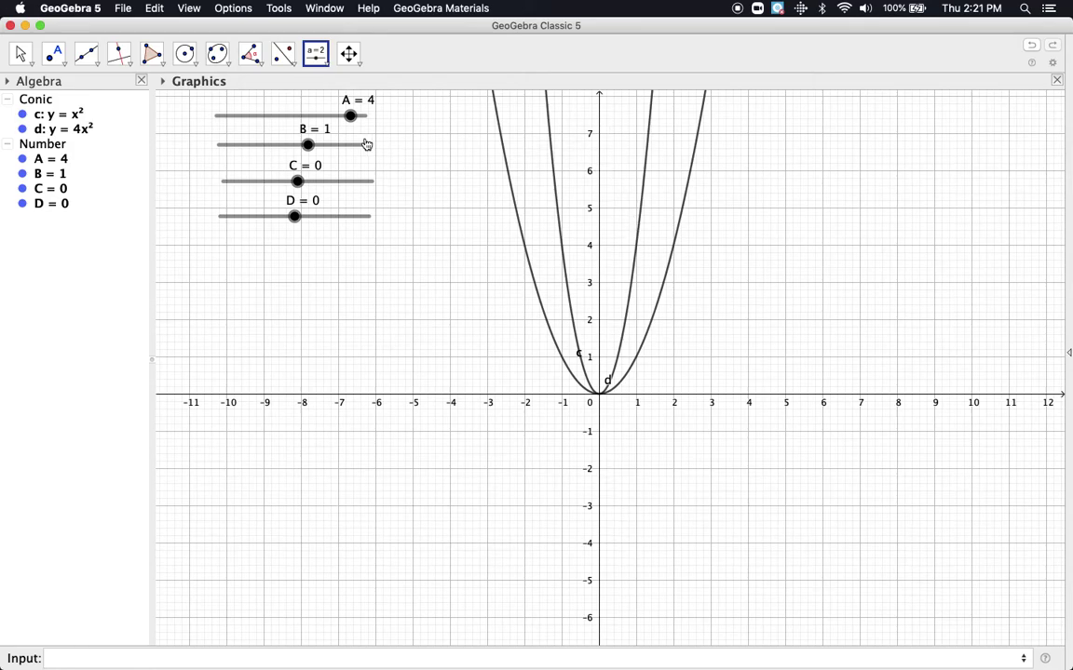
pyautogui.moveTo(351, 115); pyautogui.dragTo(259, 146)
# Set A to 0.8 and C to −2.75, cancelling the accidentally started new slider
pyautogui.moveTo(305, 115)
pyautogui.mouseDown()
pyautogui.moveTo(290, 113)
pyautogui.moveTo(310, 113)
pyautogui.moveTo(301, 112)
pyautogui.mouseUp()
pyautogui.moveTo(259, 146); pyautogui.dragTo(325, 146)
pyautogui.moveTo(298, 184); pyautogui.dragTo(257, 181)
pyautogui.moveTo(295, 216); pyautogui.dragTo(268, 228)
pyautogui.click(565, 432)
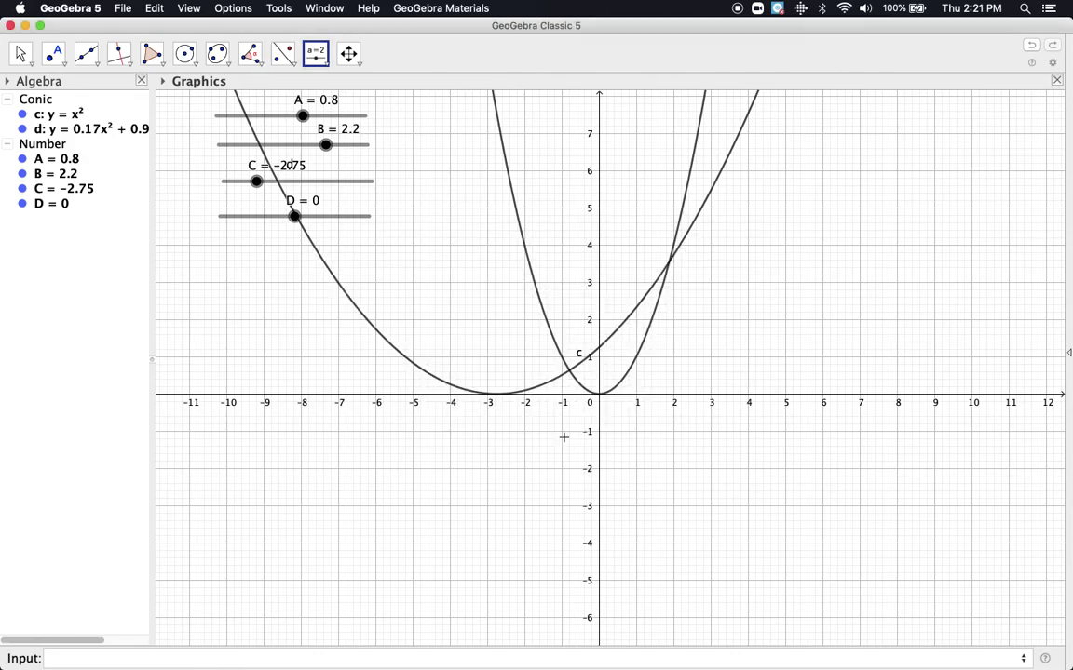
# Adjust D to −1, B to −2 and A to 1.55, moving d's vertex near (−3.1, −1)
pyautogui.moveTo(295, 223); pyautogui.dragTo(251, 184)
pyautogui.moveTo(327, 146); pyautogui.dragTo(263, 149)
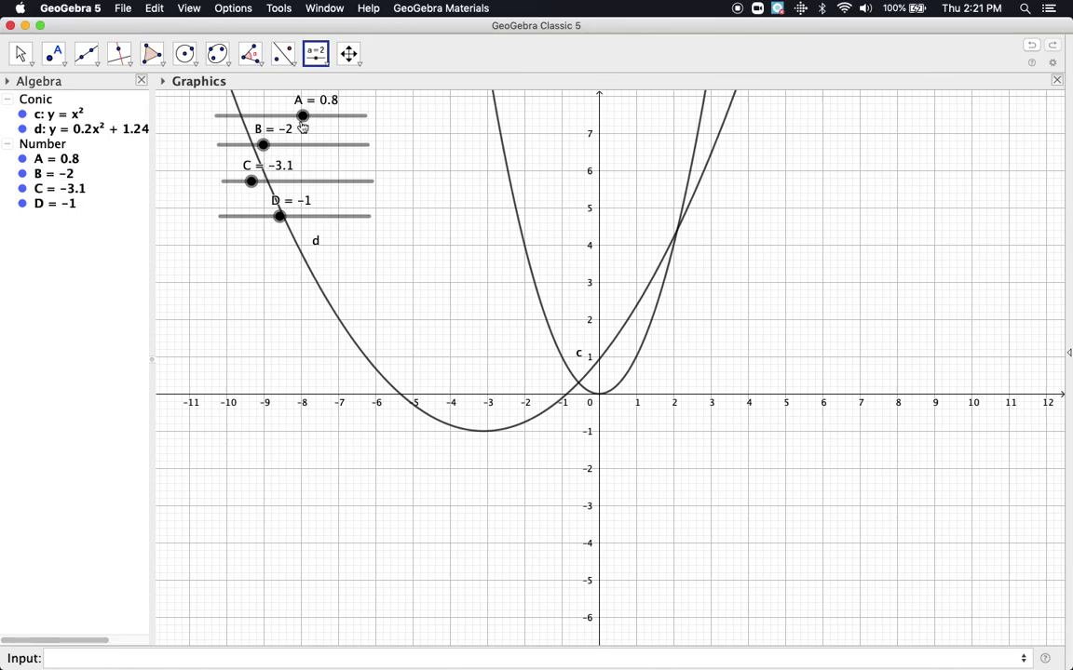
pyautogui.moveTo(303, 116)
pyautogui.mouseDown()
pyautogui.moveTo(270, 116)
pyautogui.moveTo(332, 137)
pyautogui.moveTo(306, 119)
pyautogui.moveTo(279, 119)
pyautogui.moveTo(313, 115)
pyautogui.mouseUp()
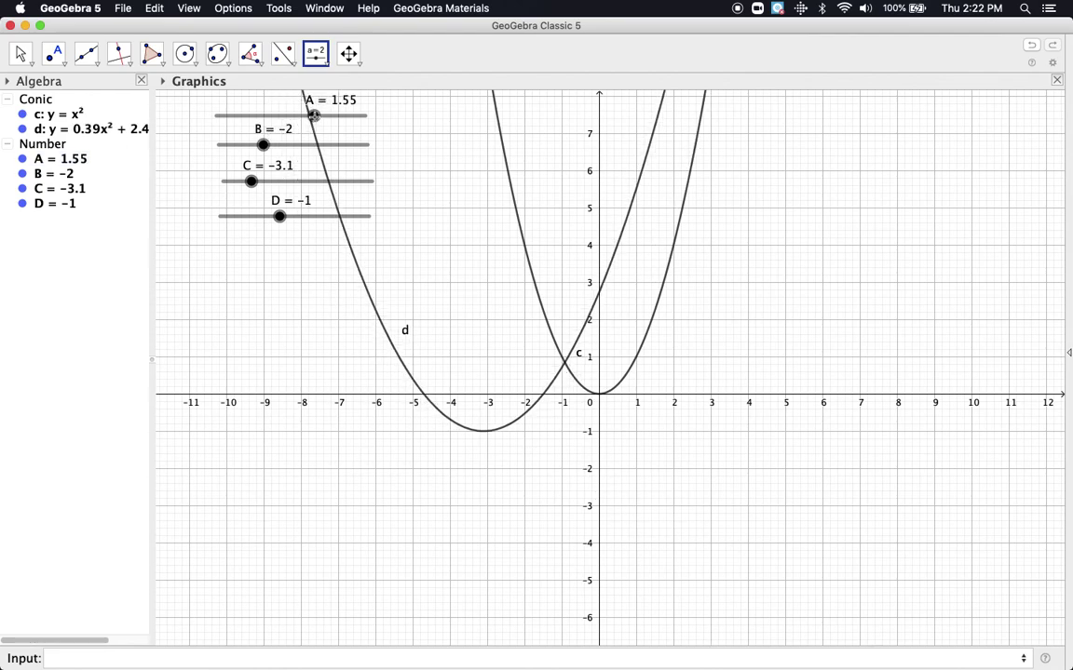